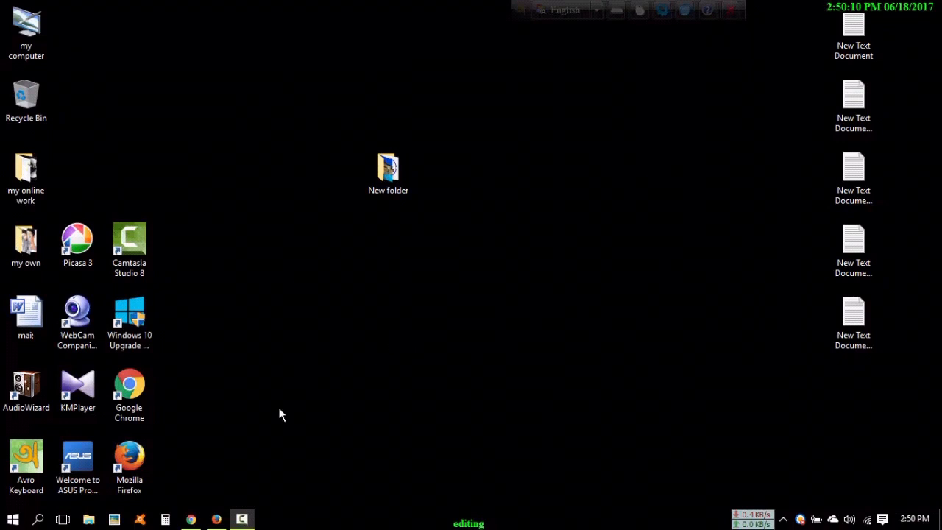
Open the New folder on the desktop and maximize its window
{"action": "left_click", "coordinate": [396, 162]}
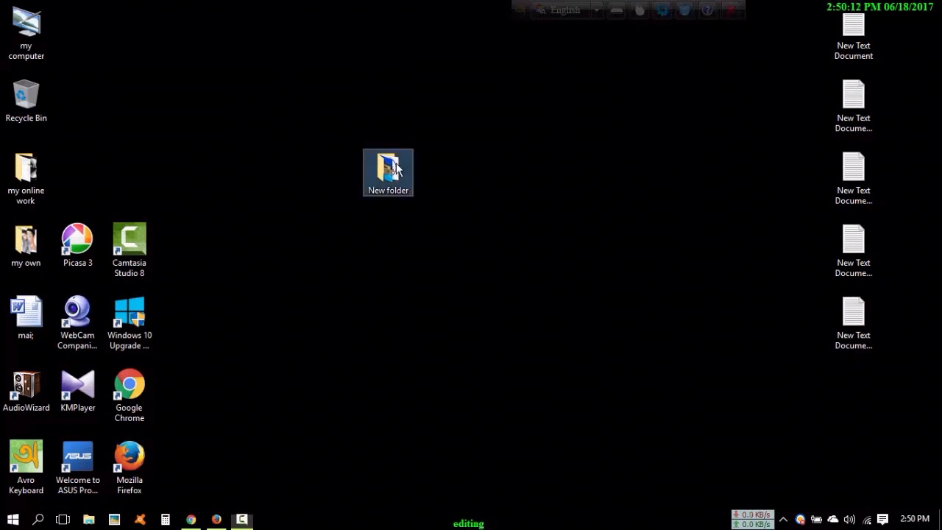
{"action": "double_click", "coordinate": [396, 163]}
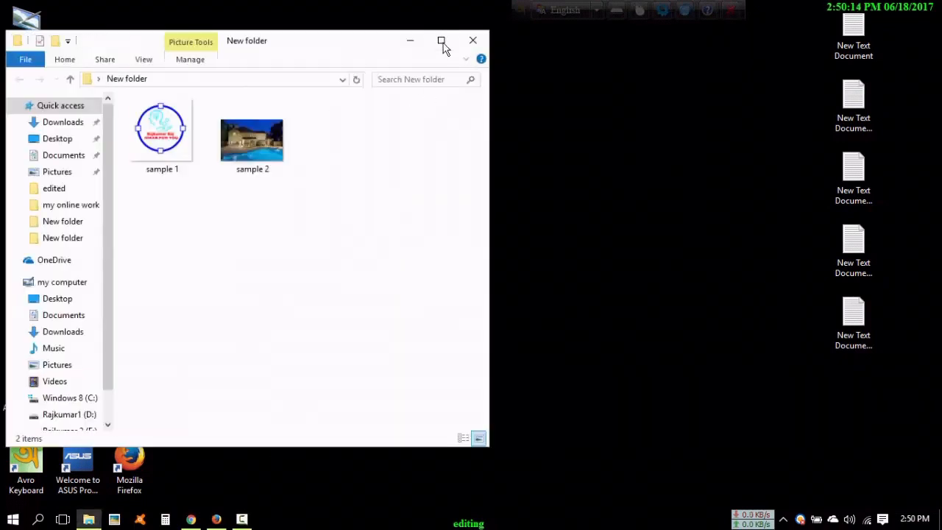
{"action": "left_click", "coordinate": [442, 41]}
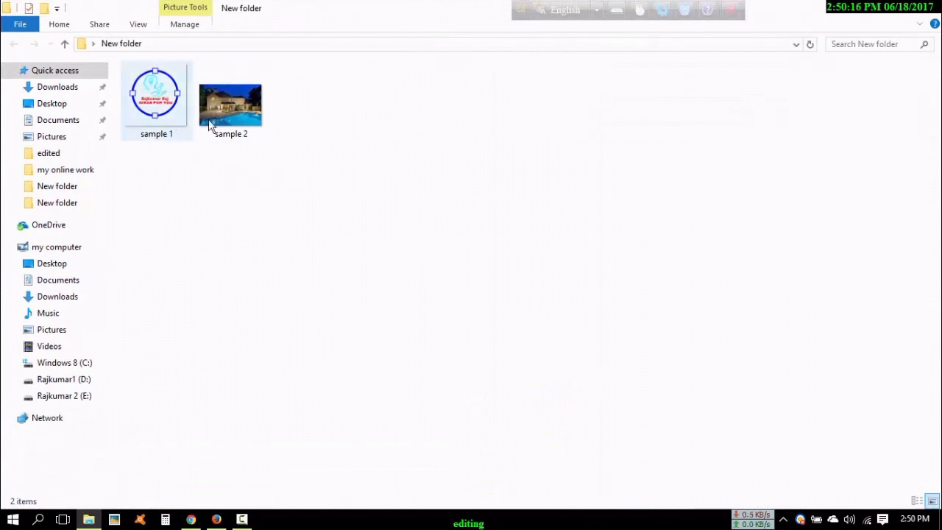
Check the general properties and image details of the sample 1 file
{"action": "right_click", "coordinate": [147, 122]}
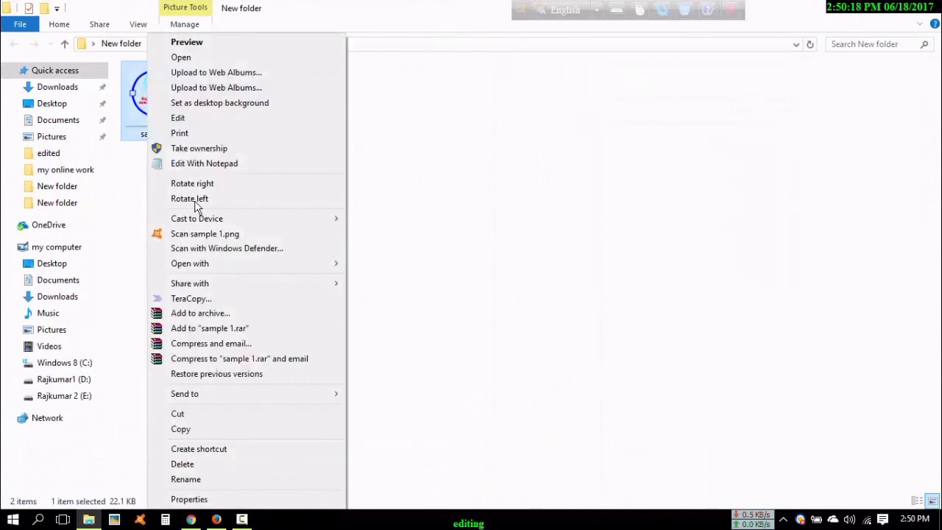
{"action": "left_click", "coordinate": [199, 499]}
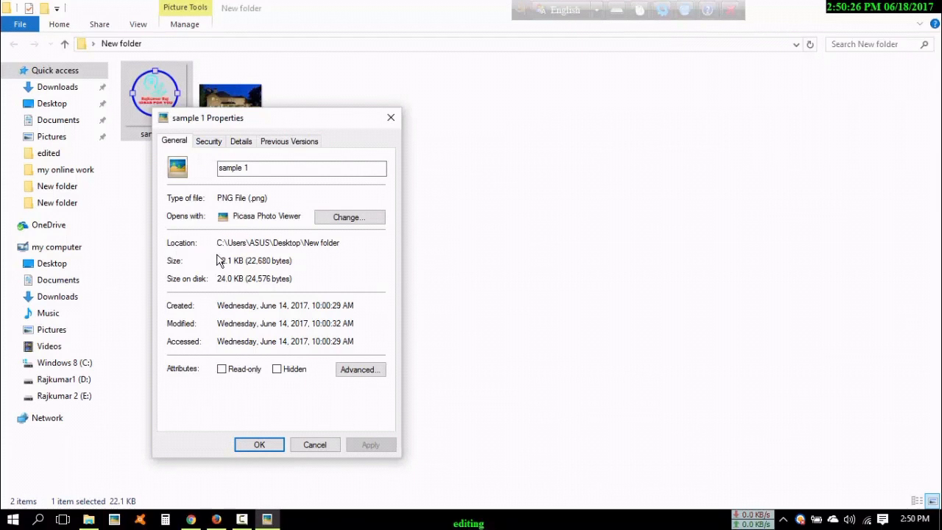
{"action": "left_click", "coordinate": [239, 142]}
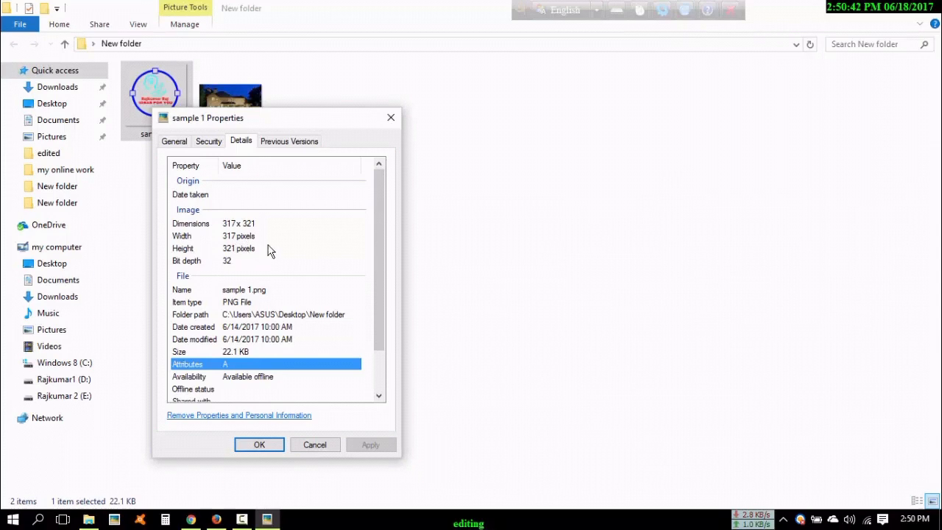
{"action": "left_click", "coordinate": [390, 118]}
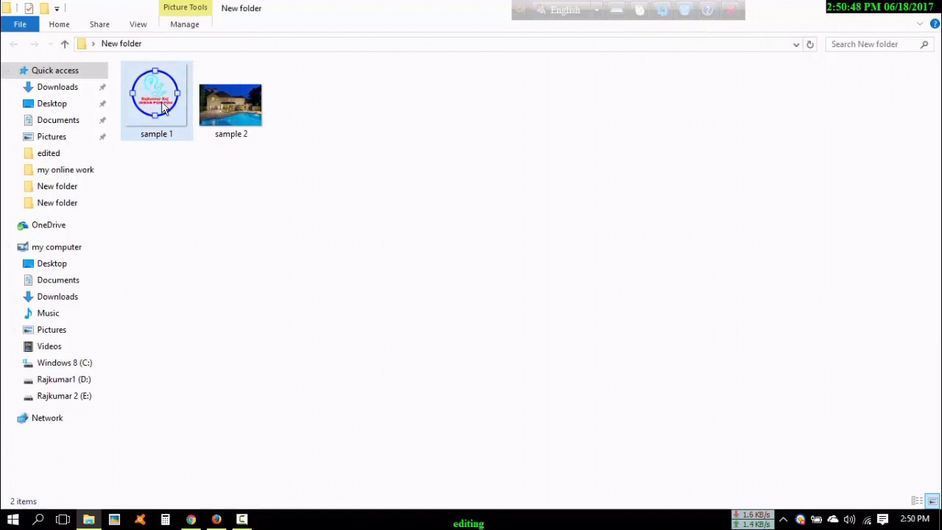
Check the general properties and image details of the sample 2 file
{"action": "left_click", "coordinate": [222, 107]}
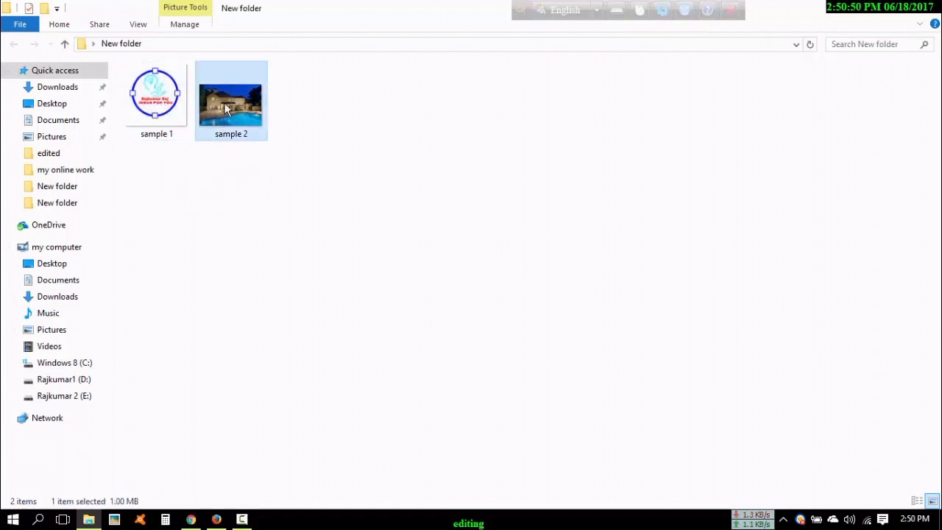
{"action": "right_click", "coordinate": [224, 102]}
{"action": "left_click", "coordinate": [281, 502]}
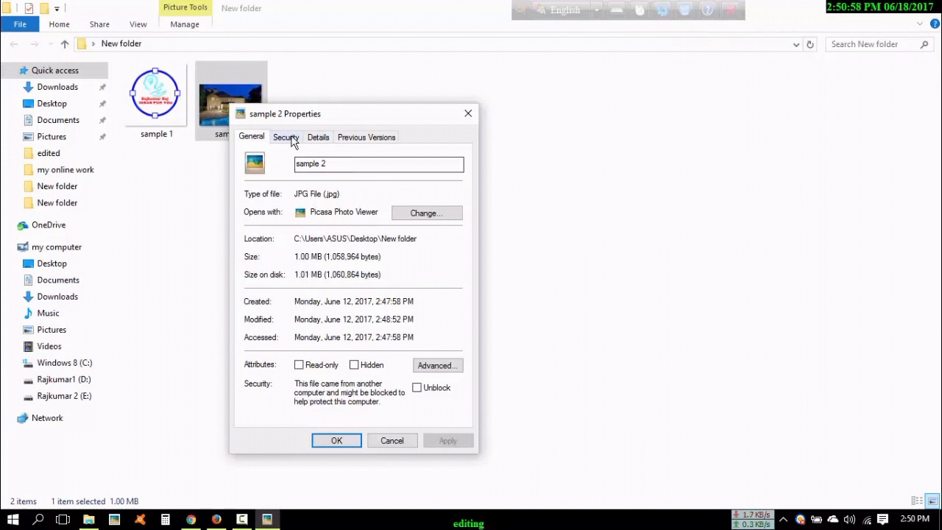
{"action": "left_click", "coordinate": [318, 137]}
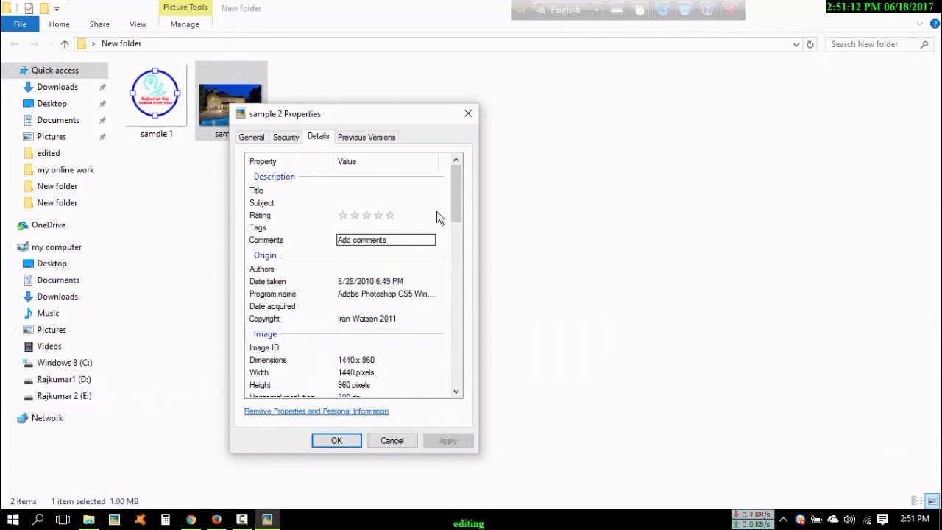
{"action": "left_click", "coordinate": [466, 114]}
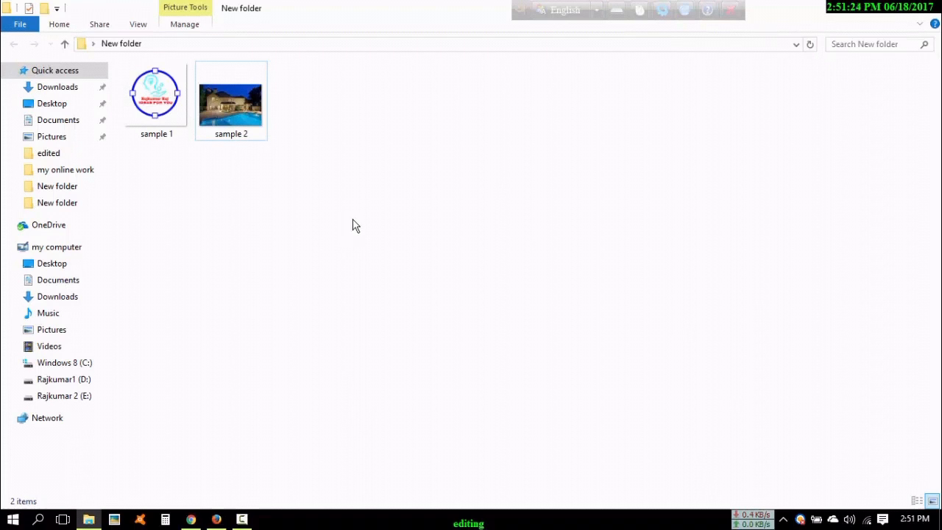
Open sample 1 for editing in Paint and save it to the Desktop as a JPEG picture named sample 1, accepting the transparency loss
{"action": "right_click", "coordinate": [158, 98]}
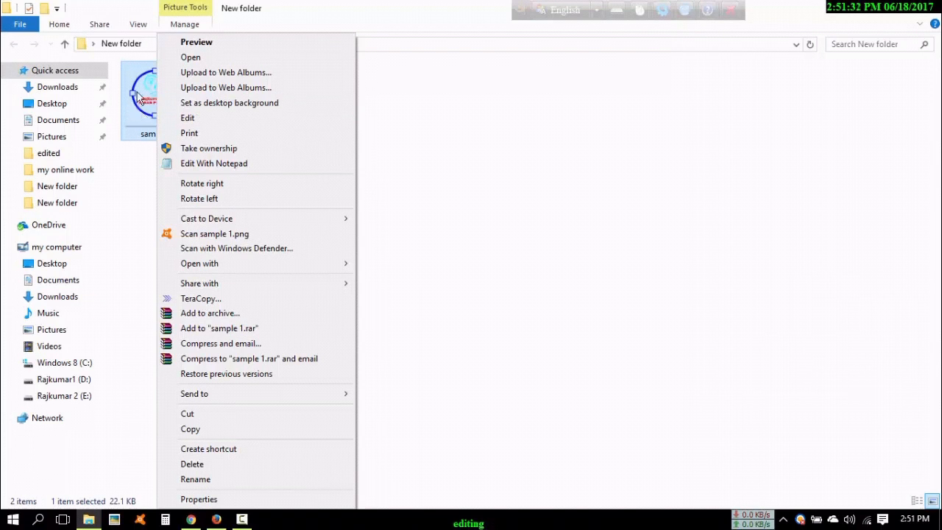
{"action": "left_click", "coordinate": [198, 117]}
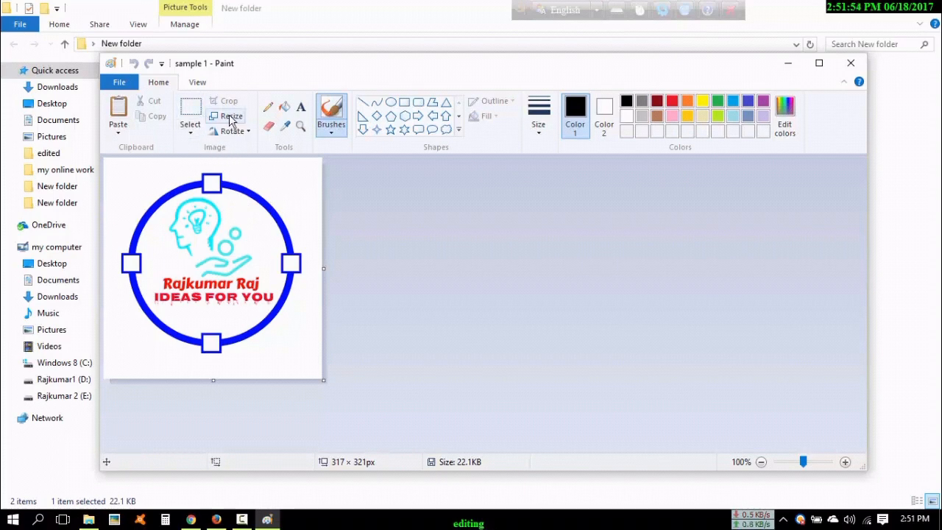
{"action": "left_click", "coordinate": [119, 82]}
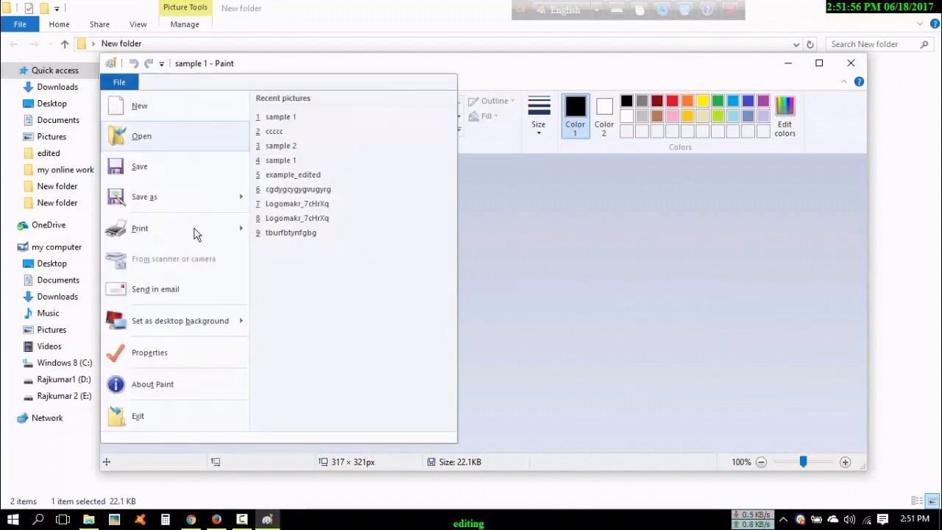
{"action": "mouse_move", "coordinate": [197, 193]}
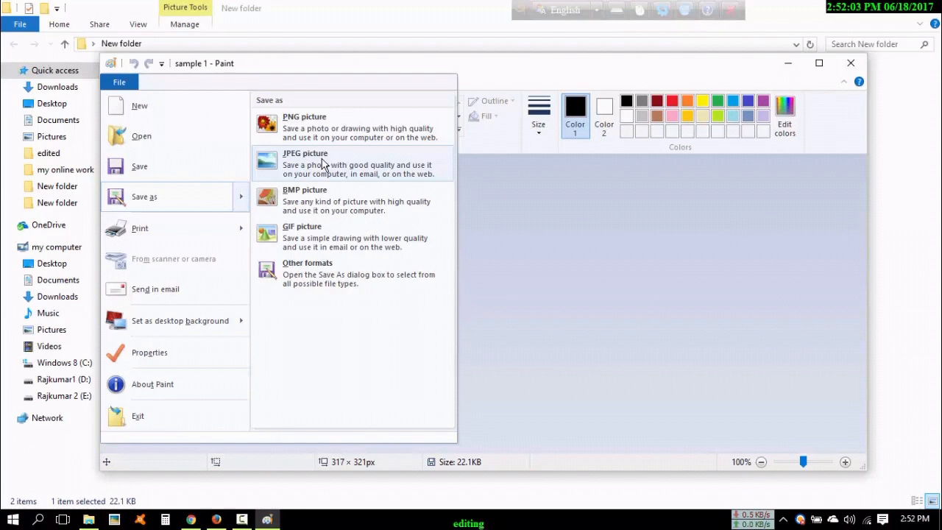
{"action": "left_click", "coordinate": [322, 163]}
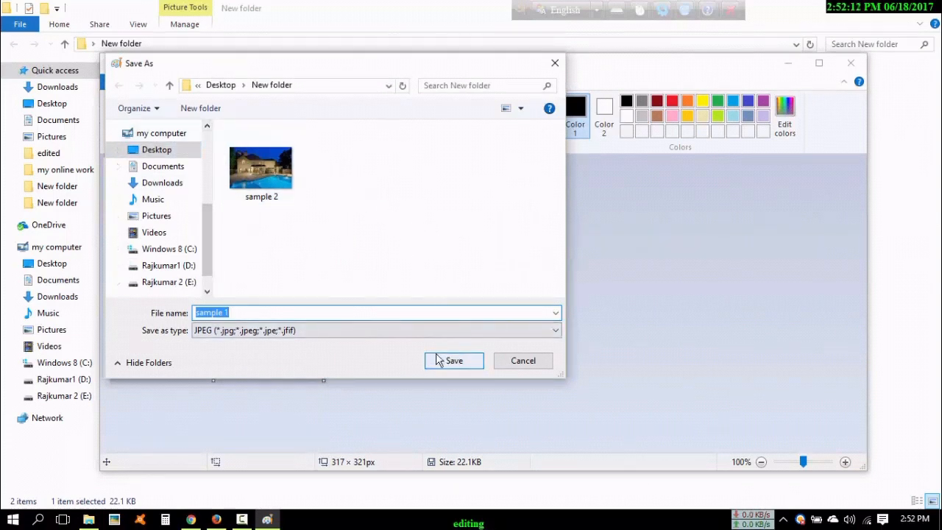
{"action": "left_click", "coordinate": [157, 149]}
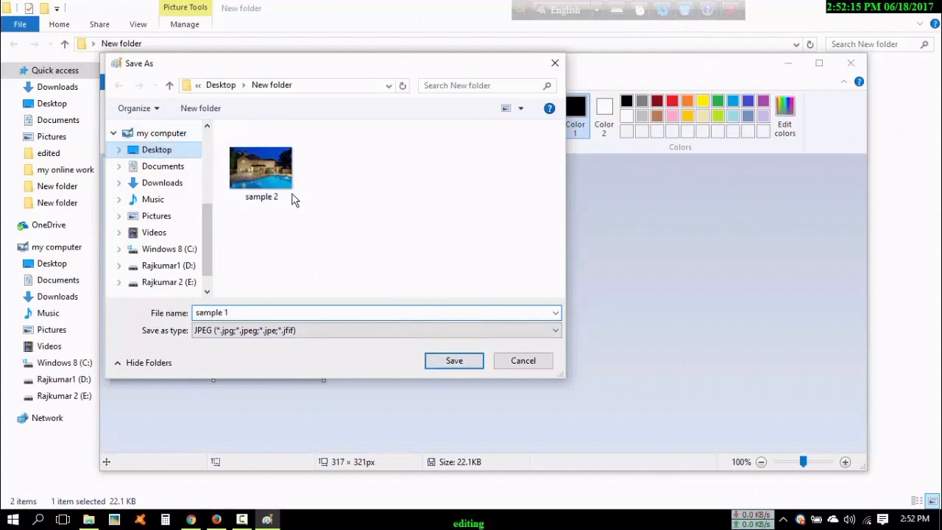
{"action": "left_click", "coordinate": [440, 361]}
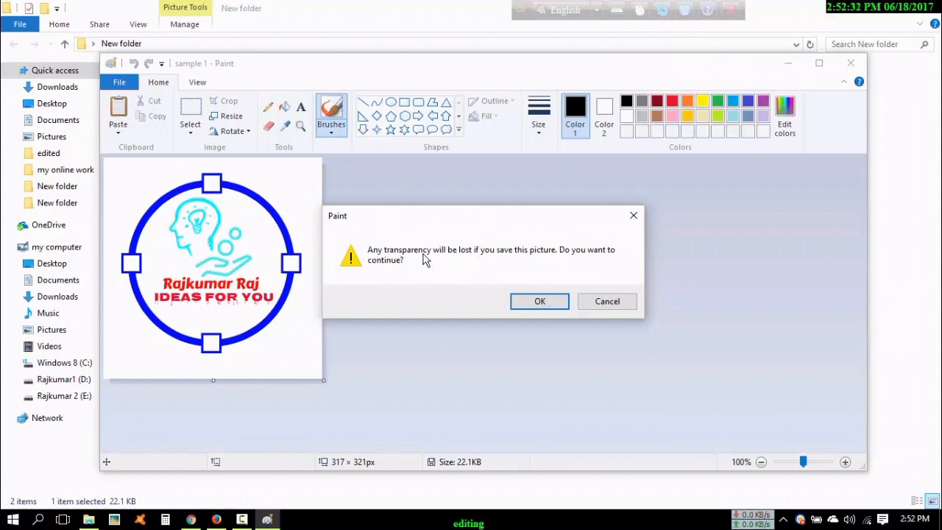
{"action": "left_click", "coordinate": [544, 302]}
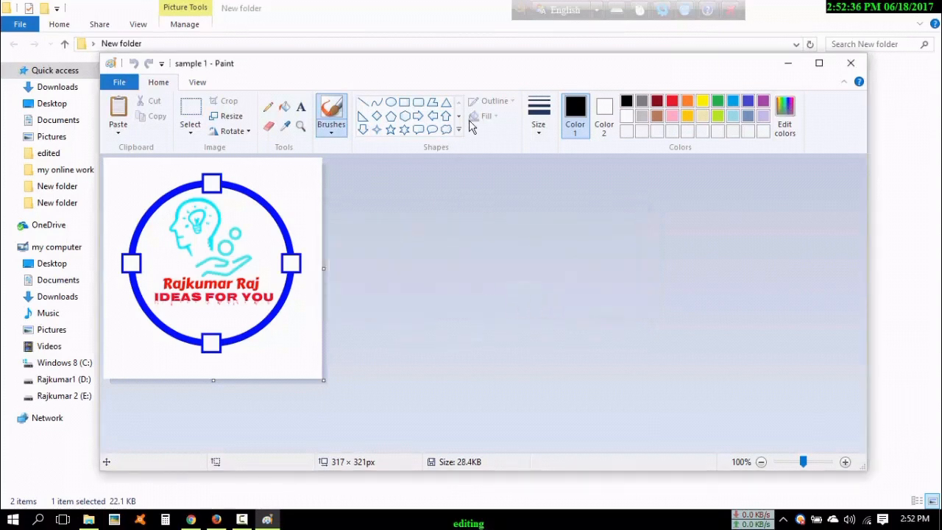
{"action": "left_click", "coordinate": [851, 63]}
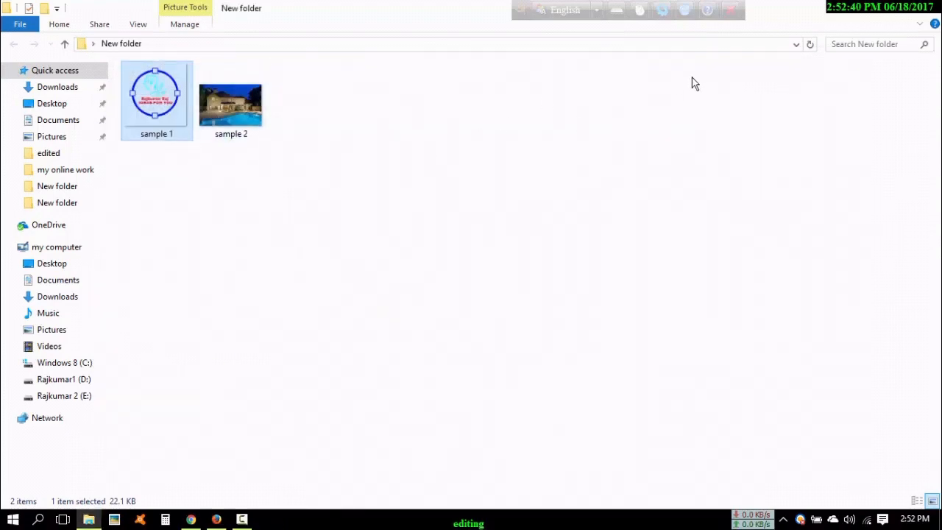
Move the saved sample 1 picture to an empty area of the desktop and preview it enlarged
{"action": "left_click", "coordinate": [859, 8]}
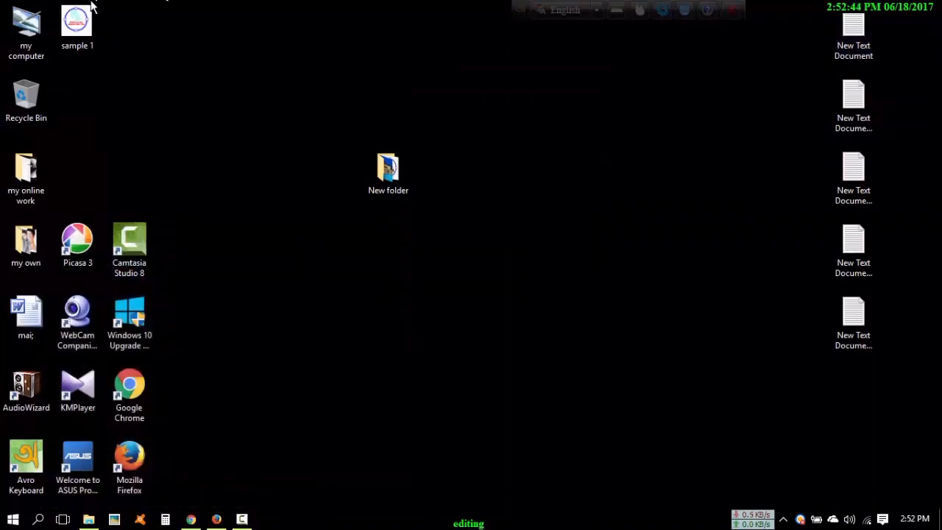
{"action": "left_click_drag", "start_coordinate": [85, 33], "coordinate": [296, 291]}
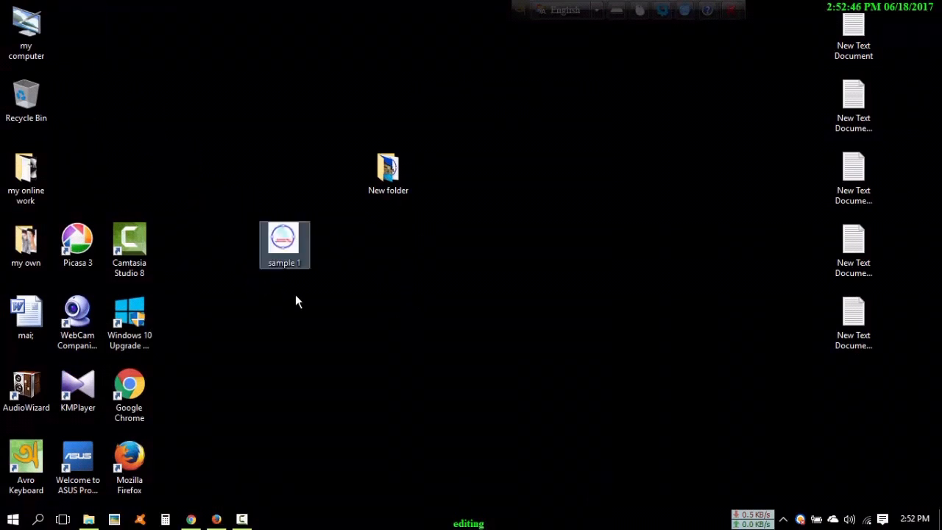
{"action": "double_click", "coordinate": [283, 243]}
{"action": "scroll", "coordinate": [507, 173], "scroll_direction": "up", "scroll_amount": 4}
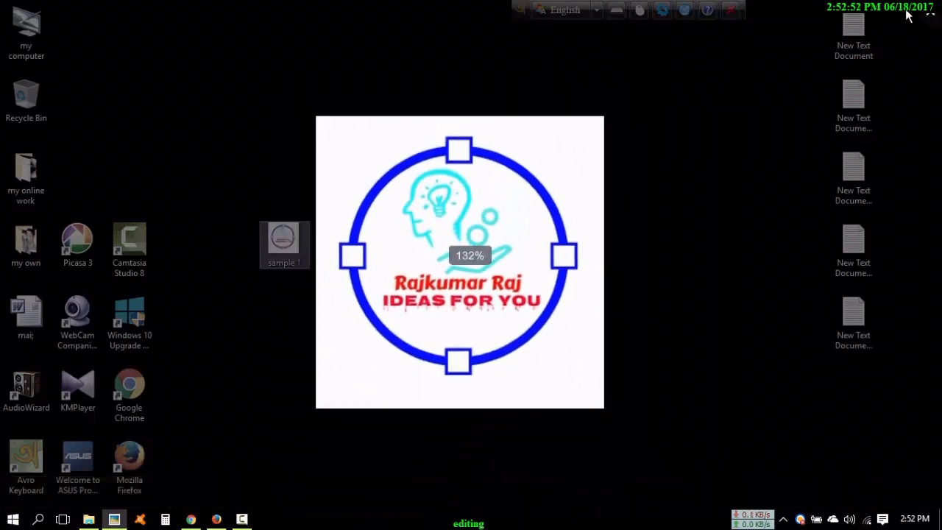
{"action": "left_click", "coordinate": [930, 13]}
Return to the New folder and examine the image dimensions of sample 2 in its file details
{"action": "double_click", "coordinate": [394, 177]}
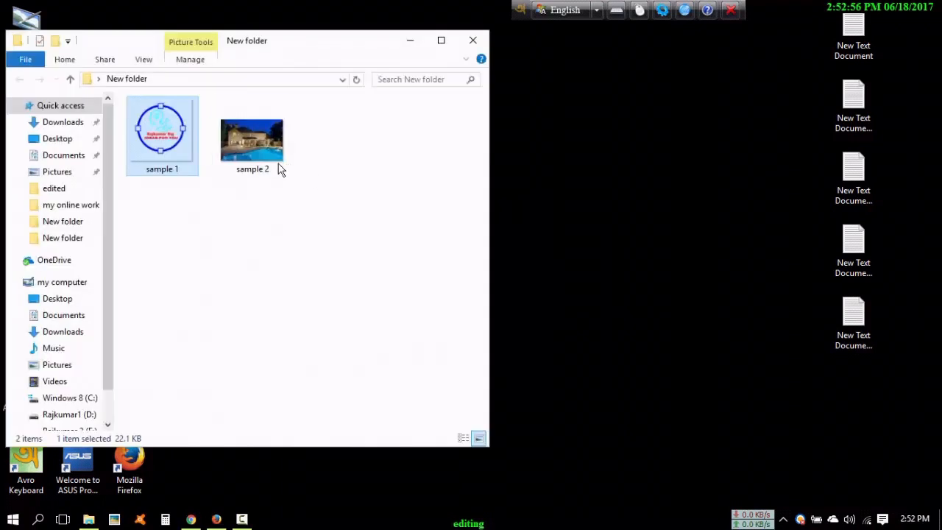
{"action": "left_click", "coordinate": [249, 146]}
{"action": "right_click", "coordinate": [246, 148]}
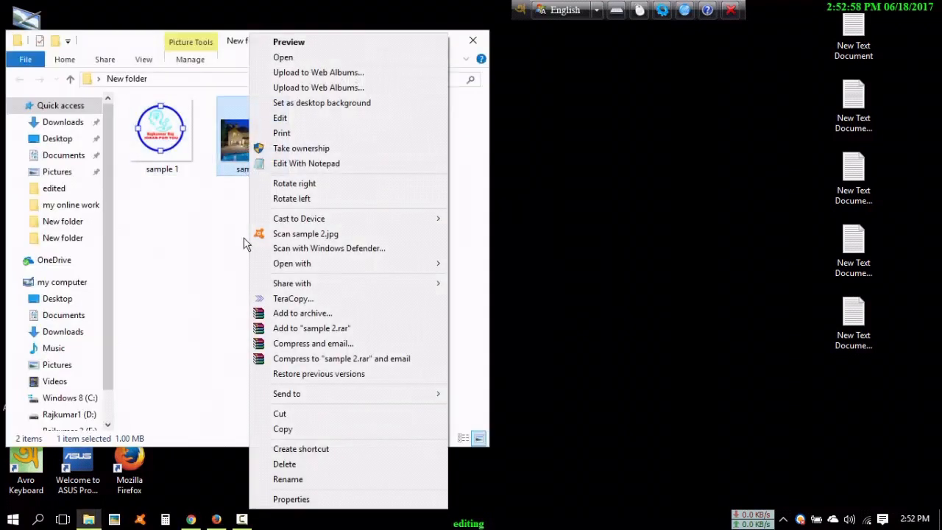
{"action": "left_click", "coordinate": [256, 499]}
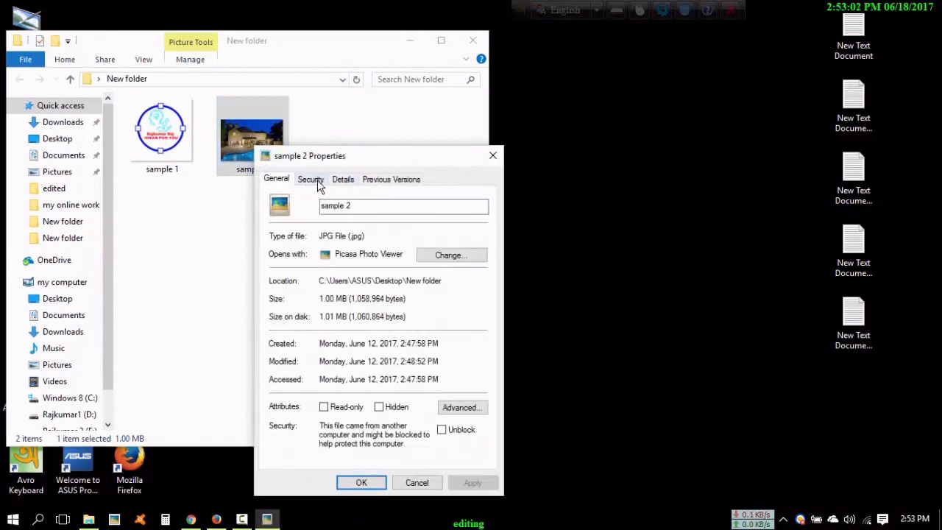
{"action": "left_click", "coordinate": [340, 181]}
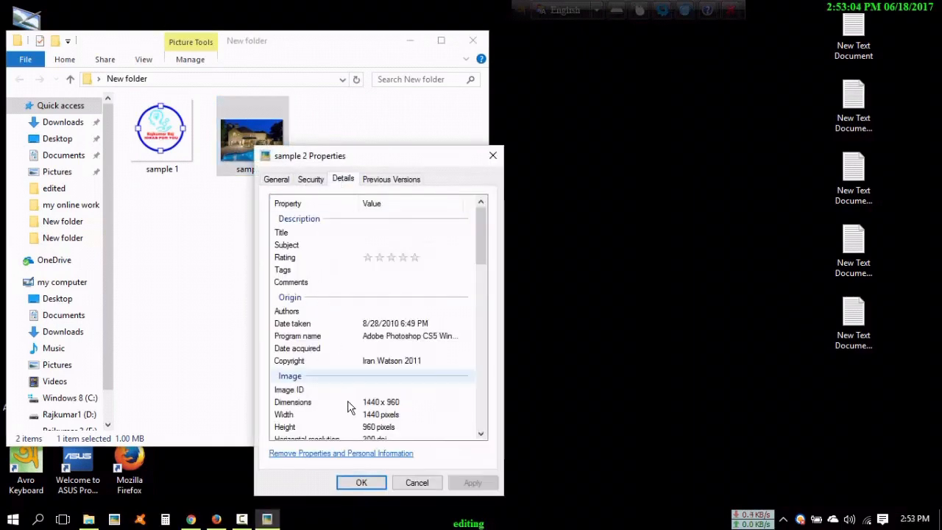
{"action": "left_click", "coordinate": [492, 155]}
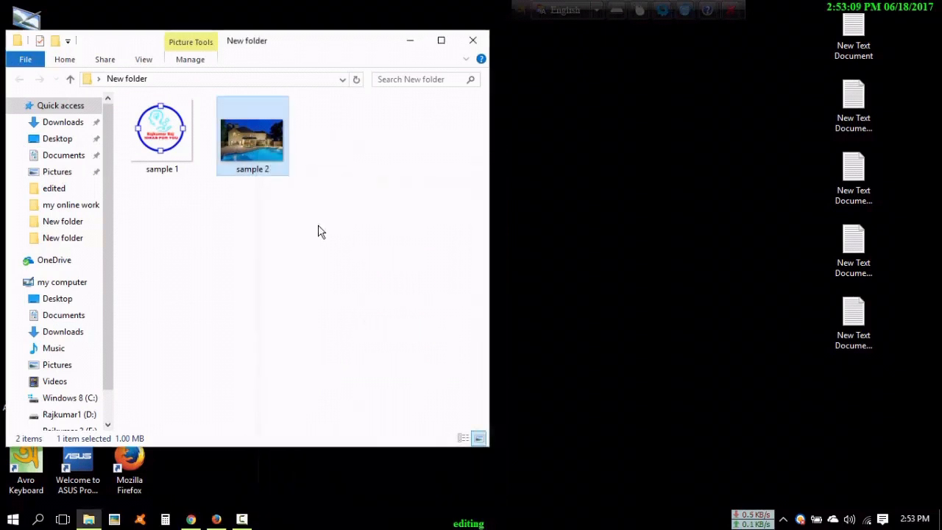
Open sample 2 for editing in Paint and look over the whole picture
{"action": "right_click", "coordinate": [242, 124]}
{"action": "left_click", "coordinate": [284, 120]}
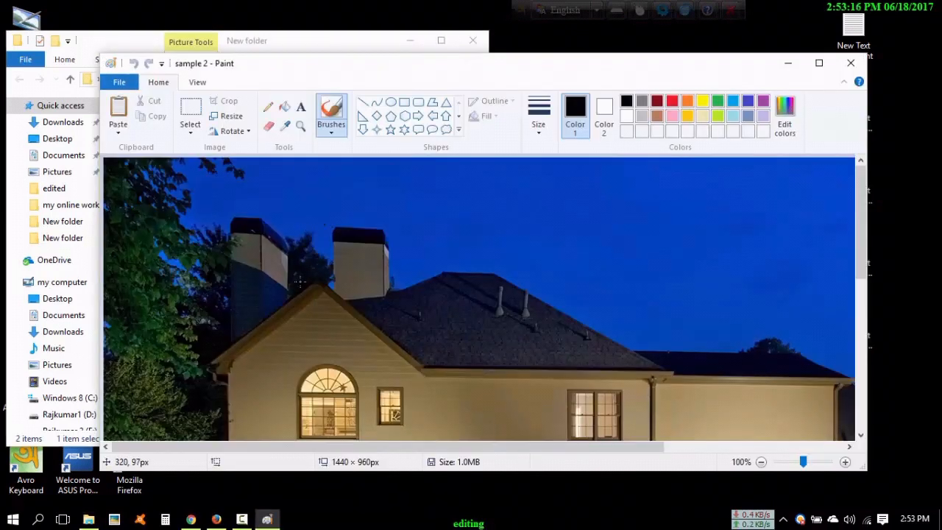
{"action": "left_click_drag", "start_coordinate": [858, 251], "coordinate": [866, 326]}
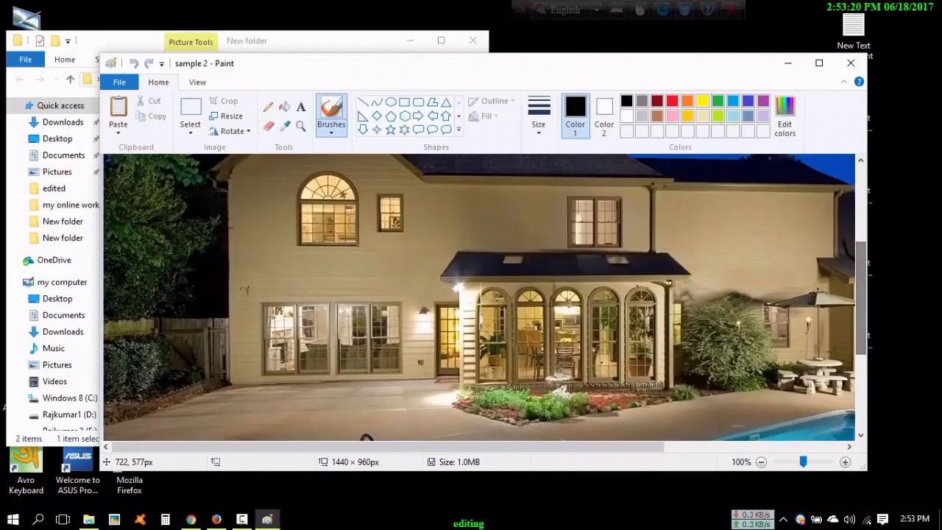
{"action": "left_click_drag", "start_coordinate": [860, 269], "coordinate": [863, 199]}
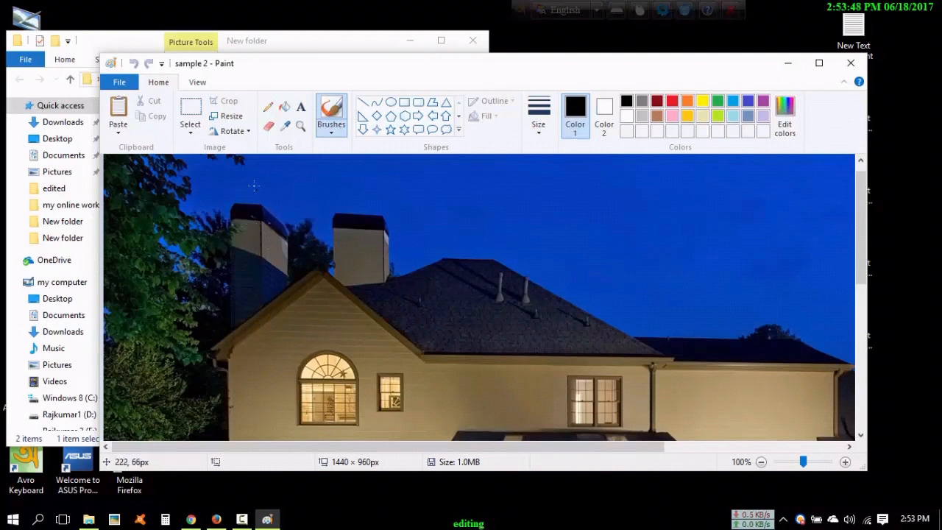
Set the resize of the sample 2 picture to pixels with the aspect ratio not maintained
{"action": "left_click", "coordinate": [225, 120]}
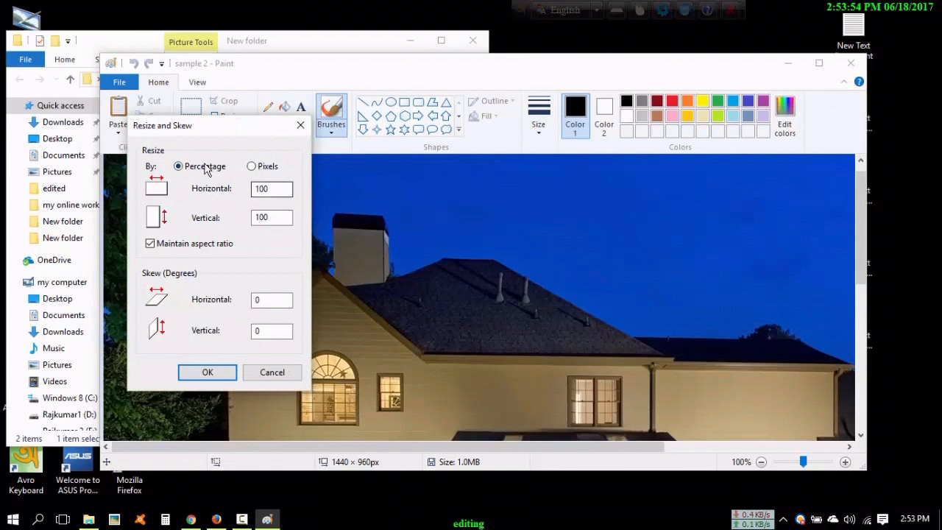
{"action": "left_click", "coordinate": [253, 167]}
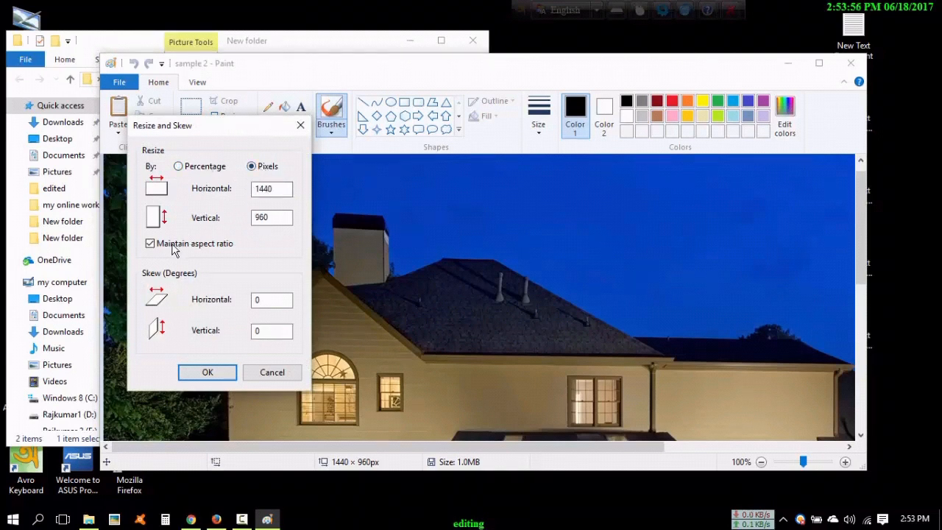
{"action": "left_click", "coordinate": [149, 244]}
Set the horizontal size of the sample 2 picture to 2560 pixels in the resize settings
{"action": "left_click", "coordinate": [280, 188]}
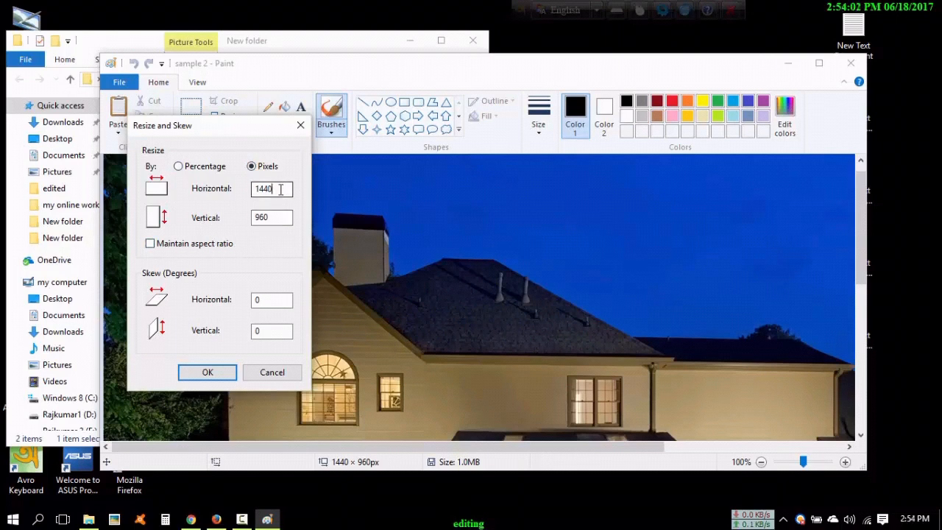
{"action": "key", "text": "BackSpace"}
{"action": "key", "text": "BackSpace"}
{"action": "key", "text": "BackSpace"}
{"action": "key", "text": "BackSpace"}
{"action": "type", "text": "2660"}
{"action": "key", "text": "BackSpace"}
{"action": "key", "text": "BackSpace"}
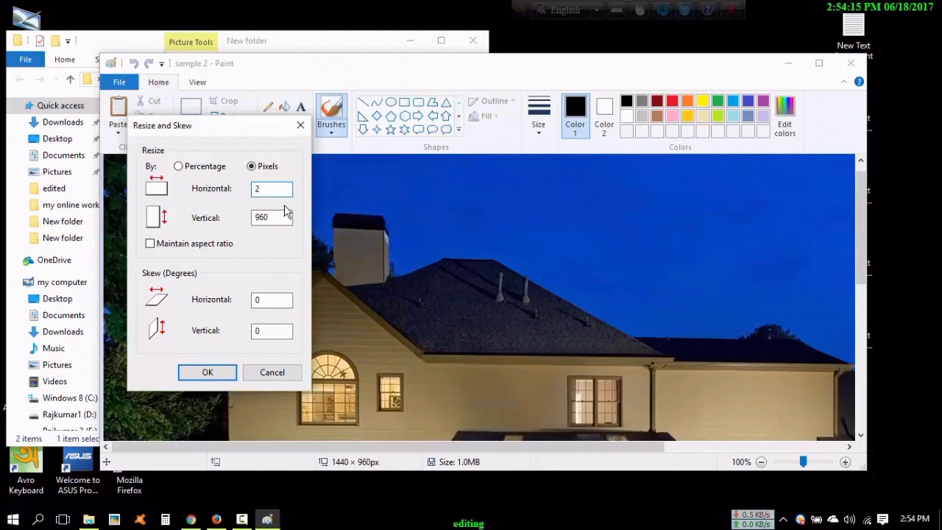
{"action": "type", "text": "0"}
Set the vertical size to 1440 pixels and apply the resize to the picture
{"action": "left_click", "coordinate": [284, 216]}
{"action": "key", "text": "BackSpace"}
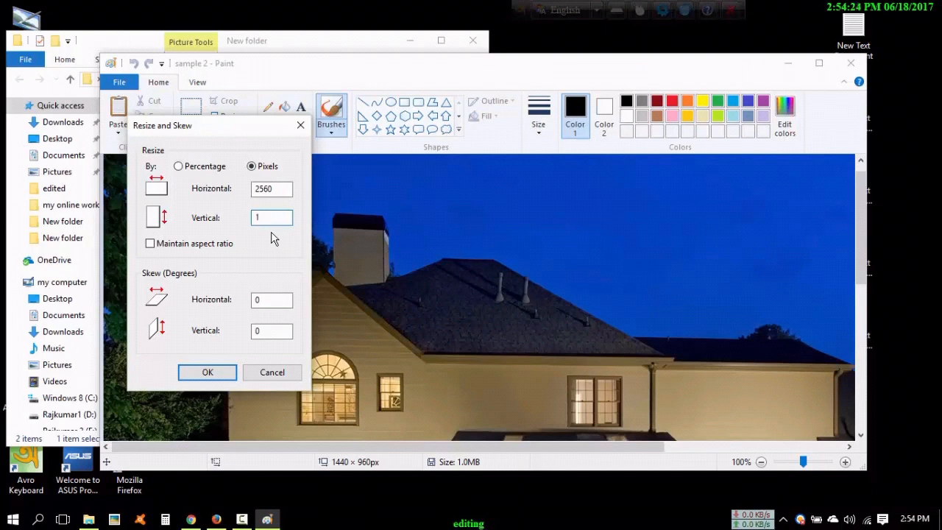
{"action": "type", "text": "1440"}
{"action": "left_click", "coordinate": [208, 373]}
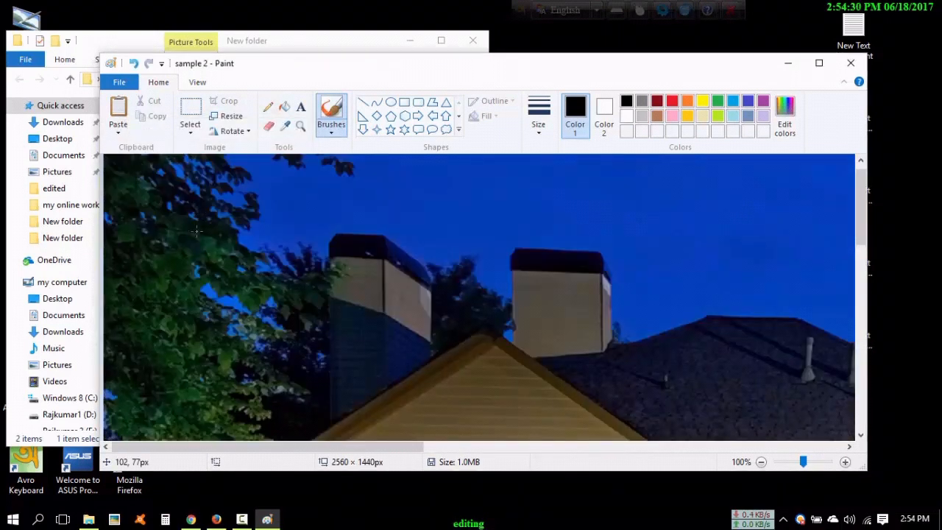
Save the resized picture as a JPEG named sample 2 on the desktop, and clear the Paint and folder windows away
{"action": "left_click", "coordinate": [119, 82]}
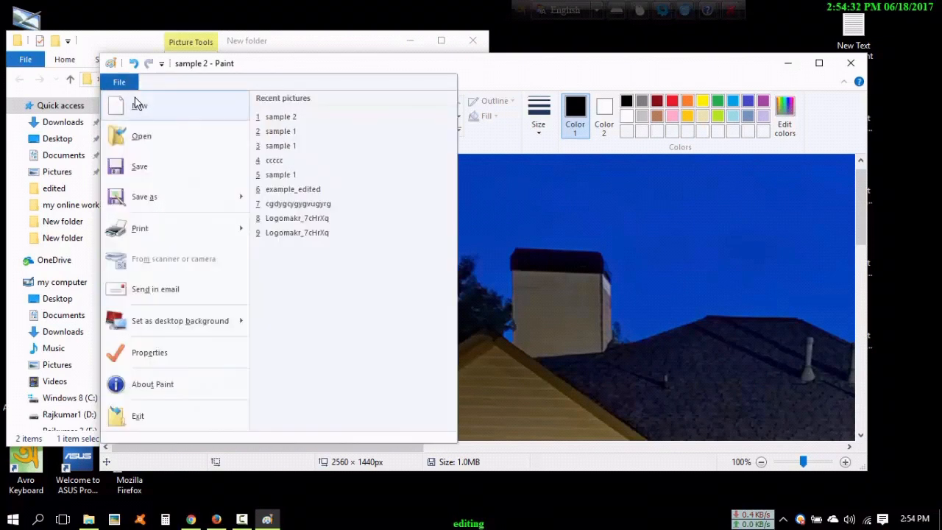
{"action": "mouse_move", "coordinate": [221, 200]}
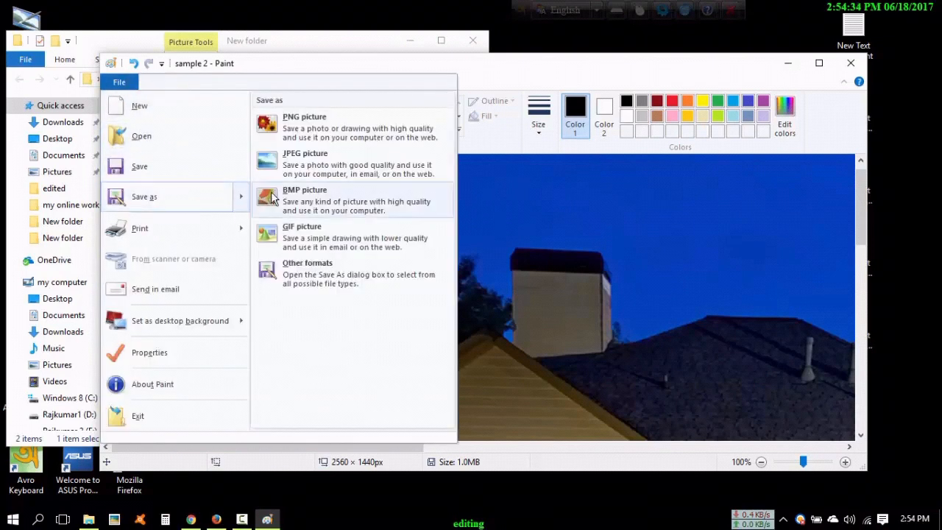
{"action": "left_click", "coordinate": [330, 163]}
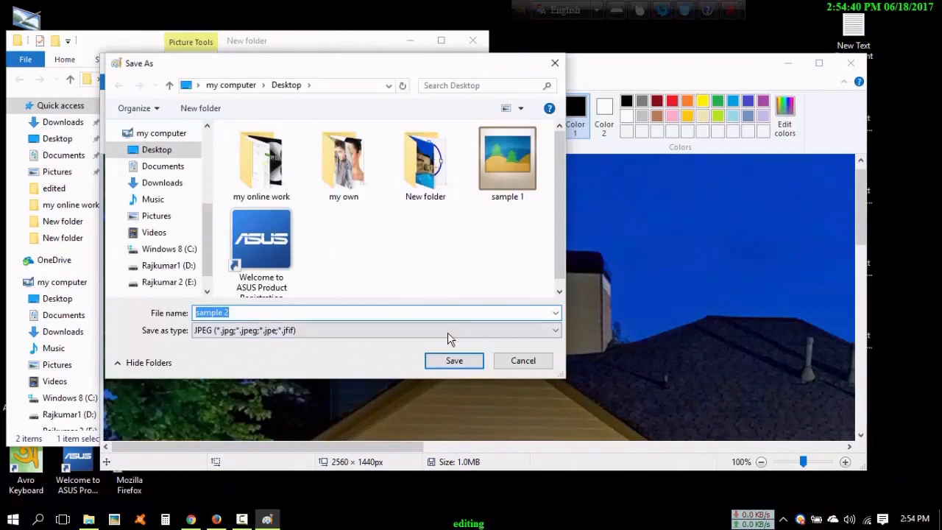
{"action": "left_click", "coordinate": [450, 361]}
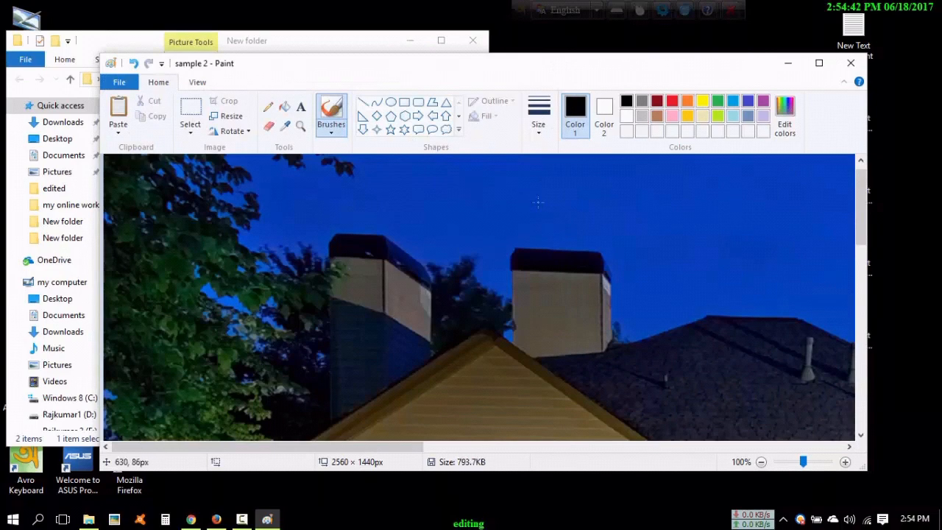
{"action": "left_click", "coordinate": [850, 62]}
{"action": "left_click", "coordinate": [412, 42]}
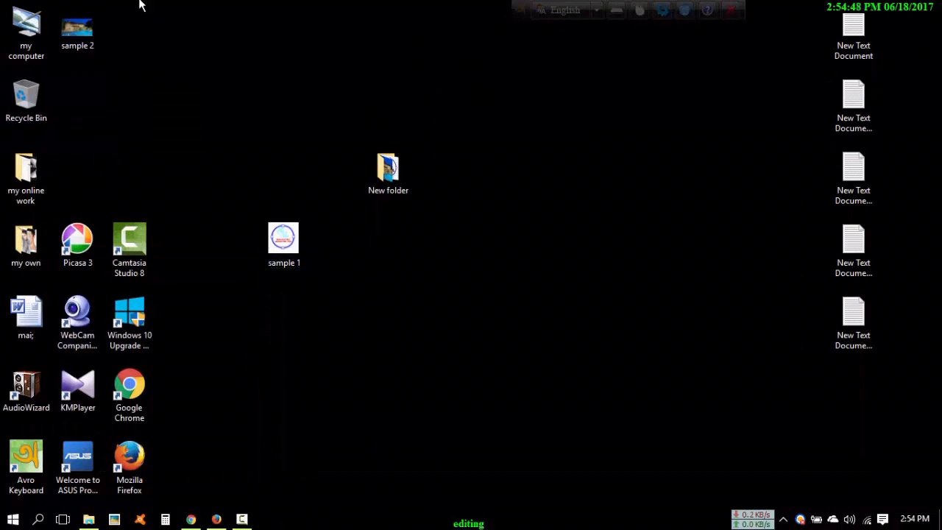
Move the saved sample 2 picture to the empty desktop spot beneath New folder and preview it enlarged
{"action": "left_click_drag", "start_coordinate": [95, 27], "coordinate": [397, 239]}
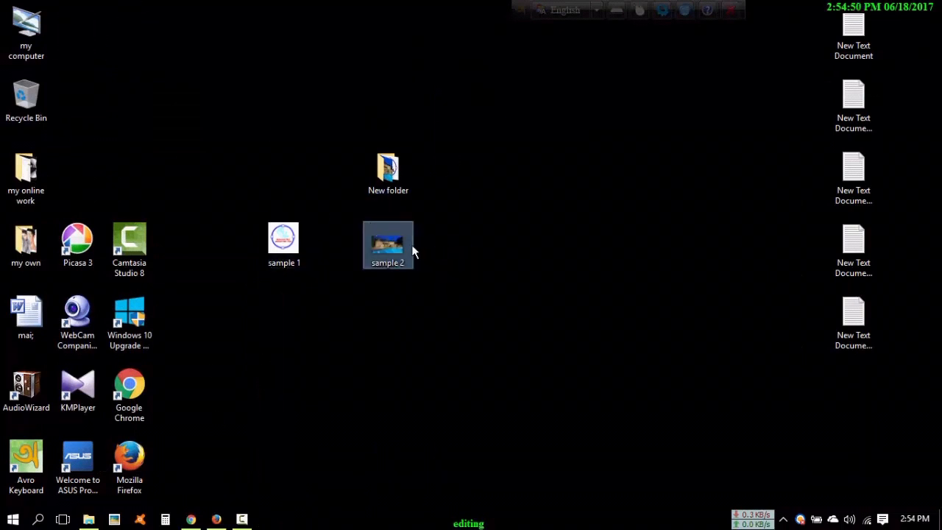
{"action": "double_click", "coordinate": [388, 244]}
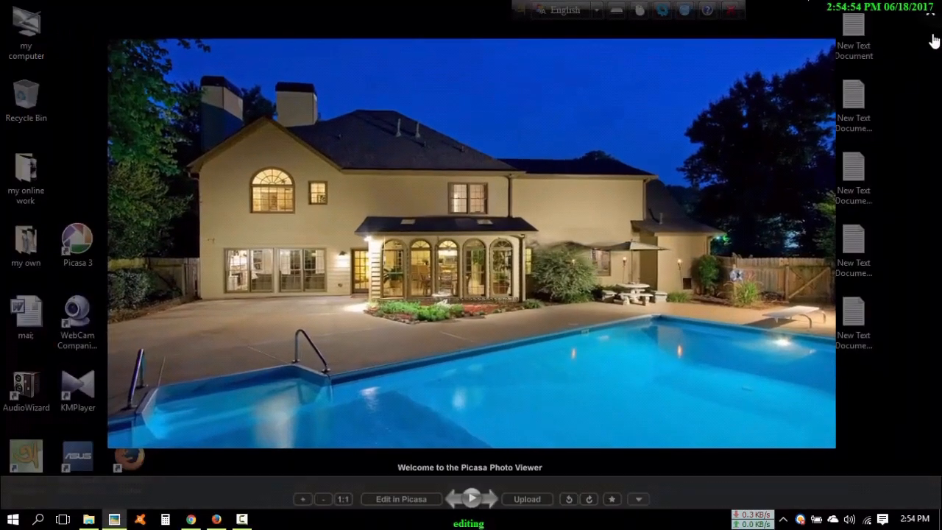
{"action": "left_click", "coordinate": [929, 14]}
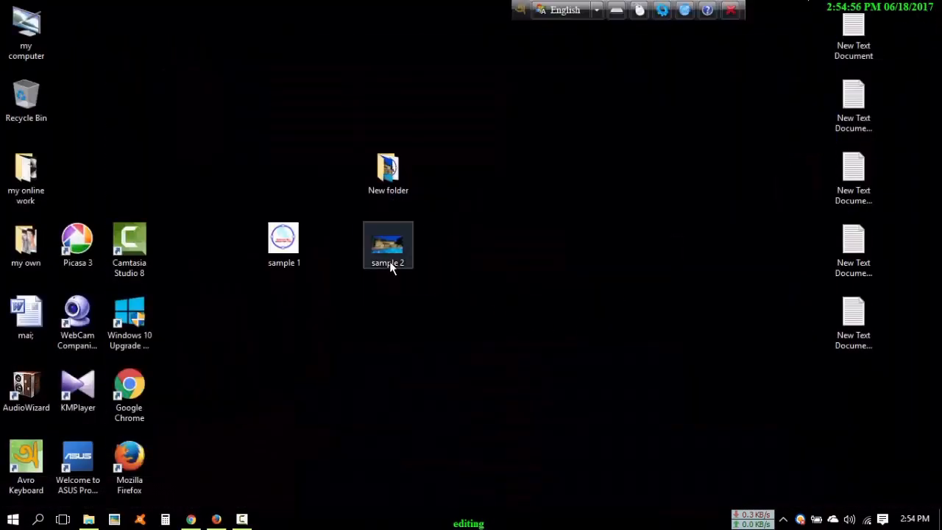
Examine the image dimensions of the desktop copy of sample 2 in its file details, and refresh the desktop
{"action": "right_click", "coordinate": [390, 262]}
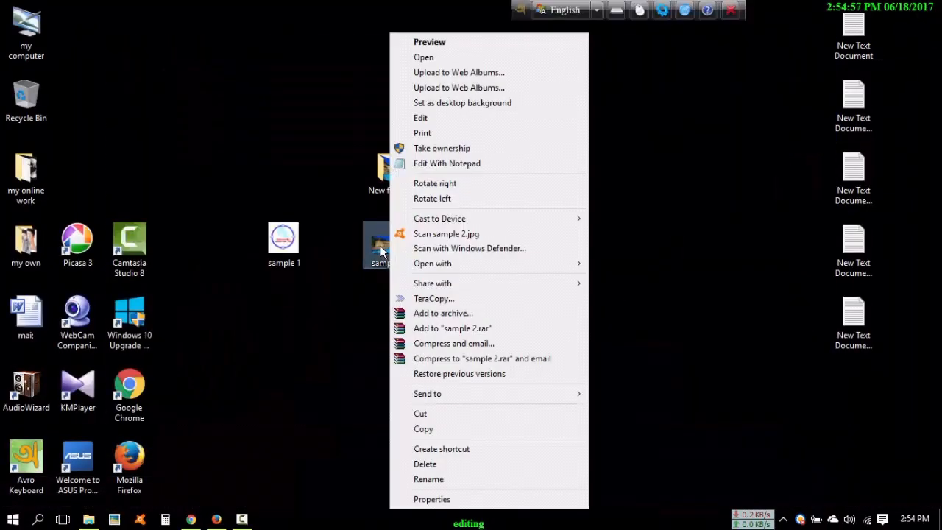
{"action": "left_click", "coordinate": [442, 500]}
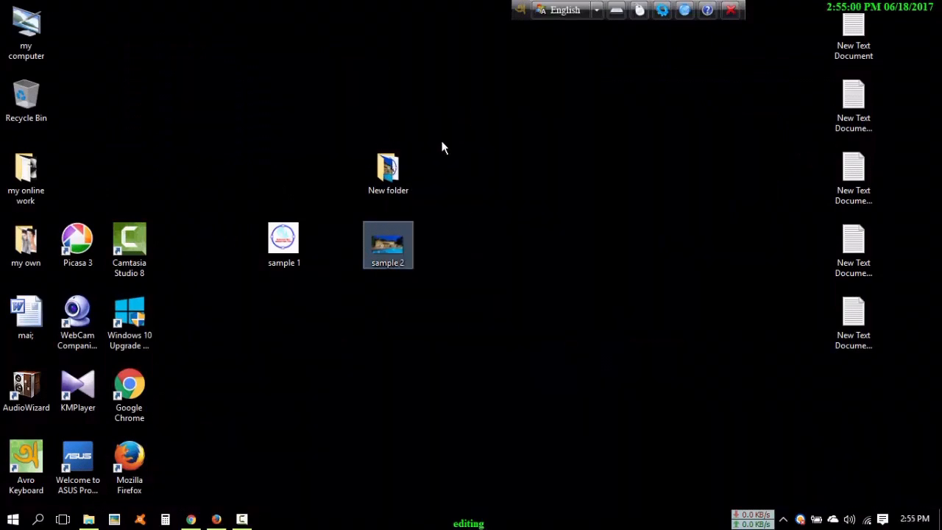
{"action": "left_click", "coordinate": [479, 187]}
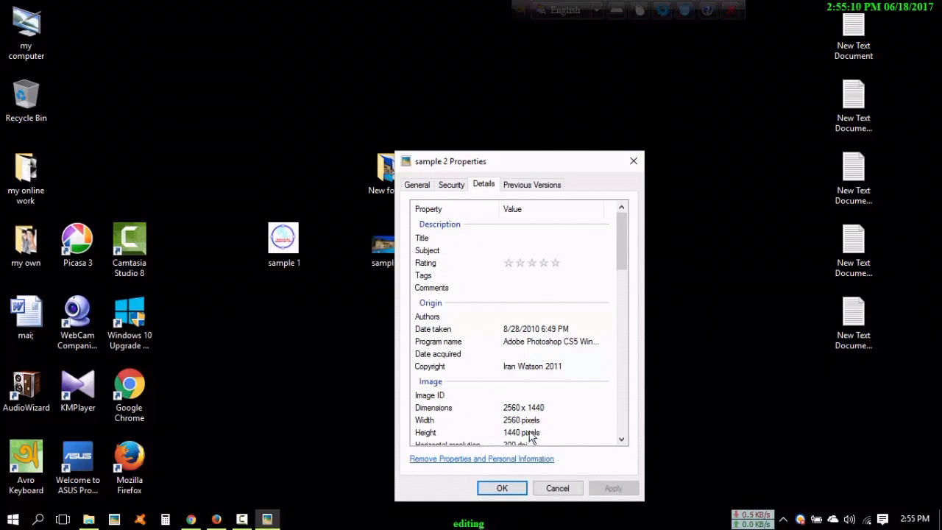
{"action": "left_click", "coordinate": [491, 490]}
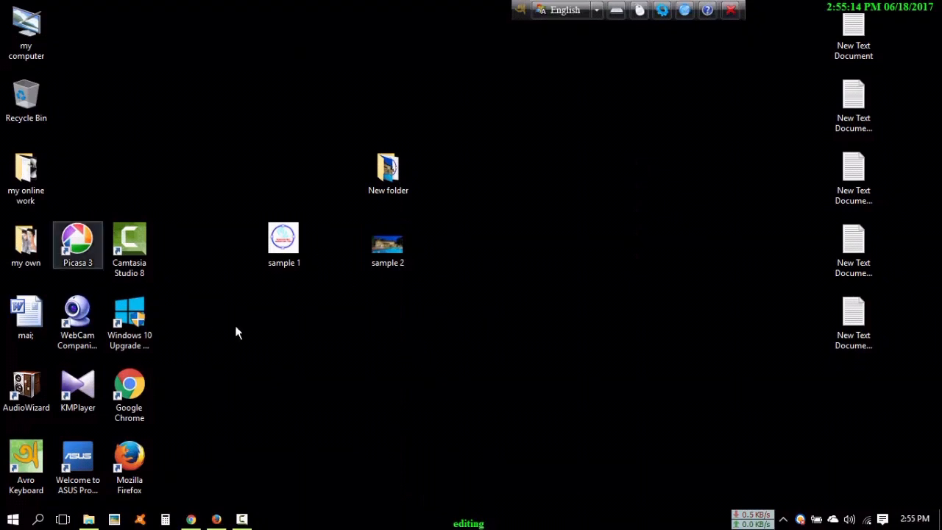
{"action": "right_click", "coordinate": [453, 129]}
{"action": "left_click", "coordinate": [498, 163]}
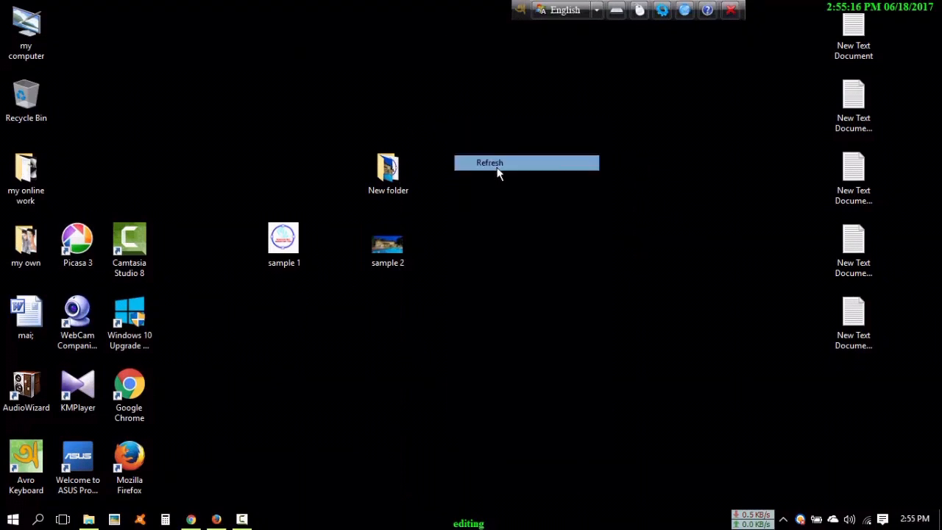